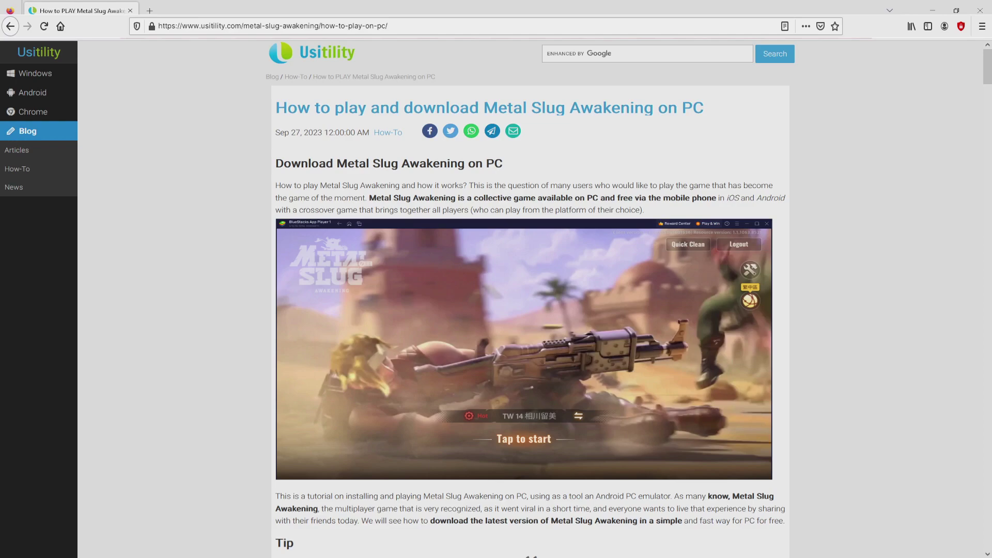
- Open the article's PC download link for the game and download the BlueStacks installer from the Metal Slug: Awakening page
{"action": "scroll", "coordinate": [529, 310], "scroll_direction": "down", "scroll_amount": 4}
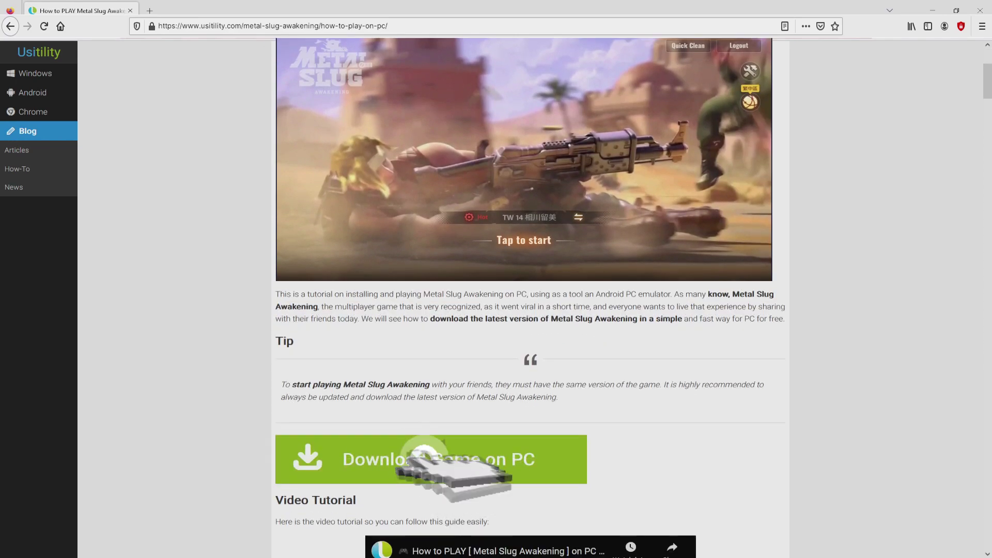
{"action": "left_click", "coordinate": [432, 458]}
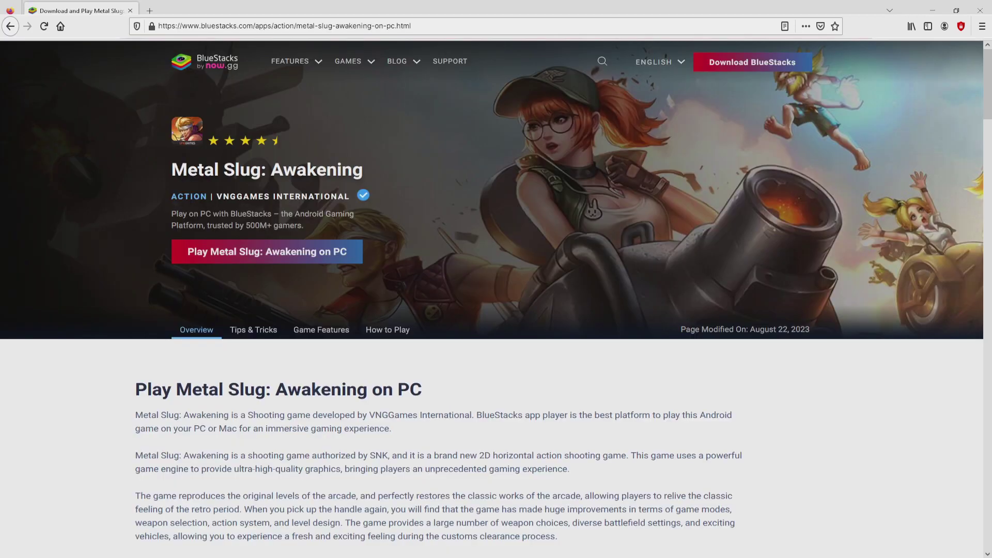
{"action": "scroll", "coordinate": [491, 310], "scroll_direction": "down", "scroll_amount": 15}
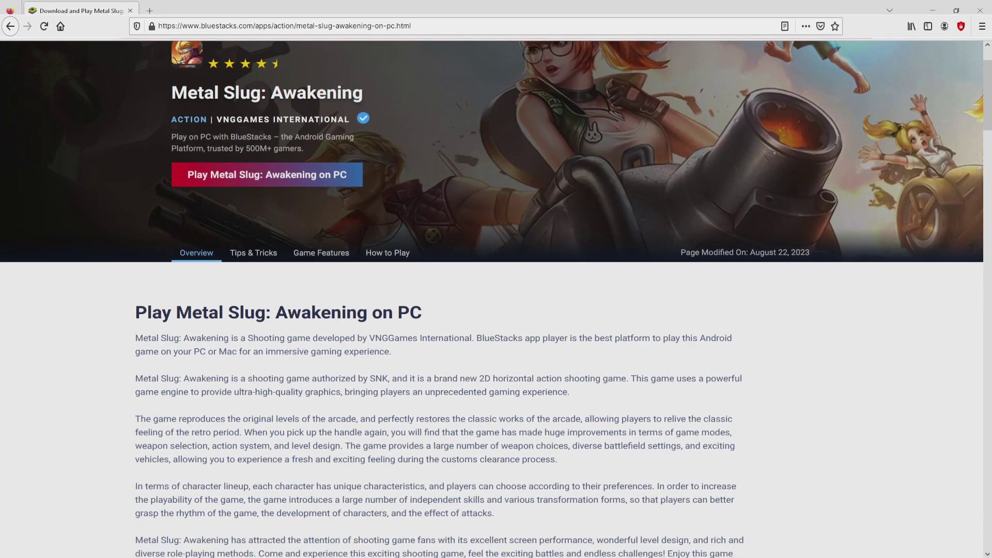
{"action": "scroll", "coordinate": [490, 310], "scroll_direction": "down", "scroll_amount": 4}
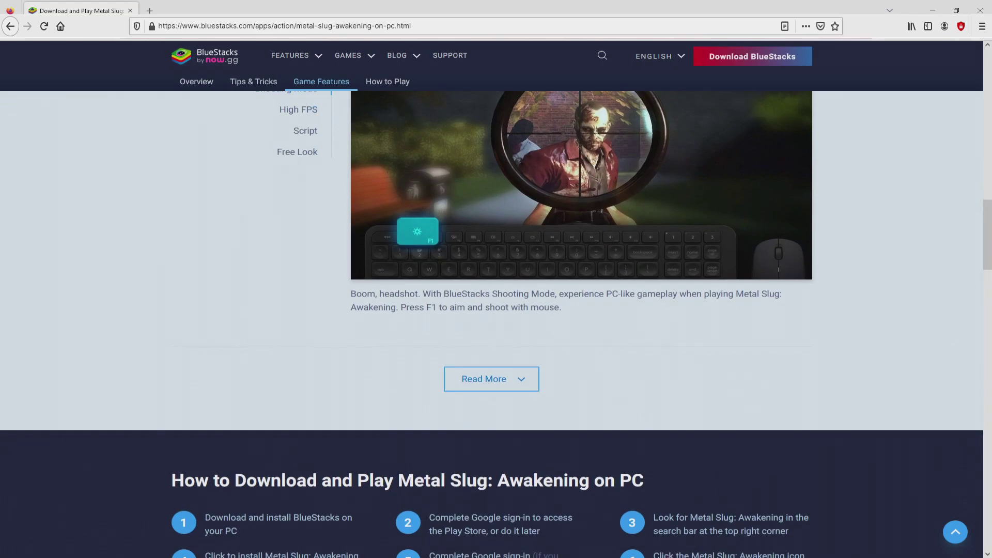
{"action": "scroll", "coordinate": [490, 310], "scroll_direction": "up", "scroll_amount": 3}
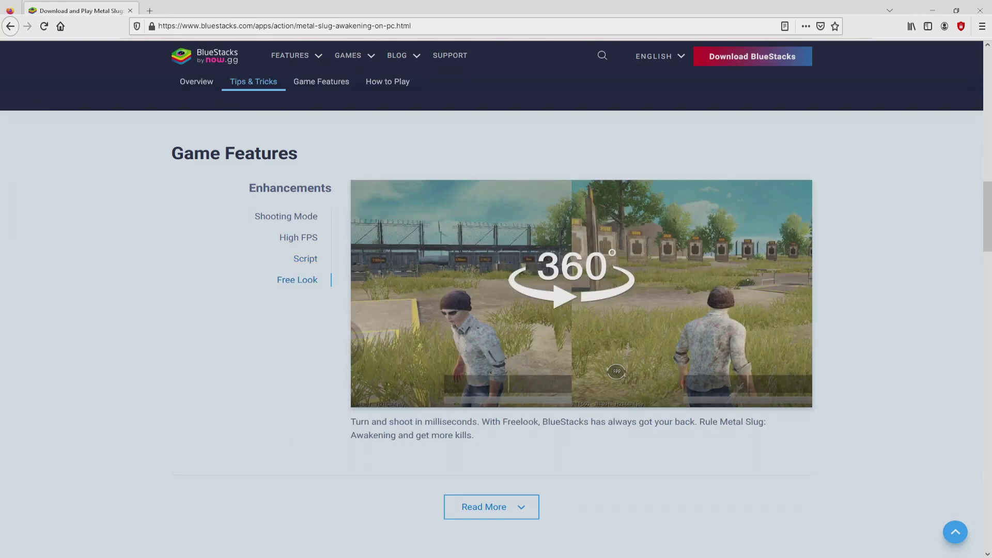
{"action": "key", "text": "Home"}
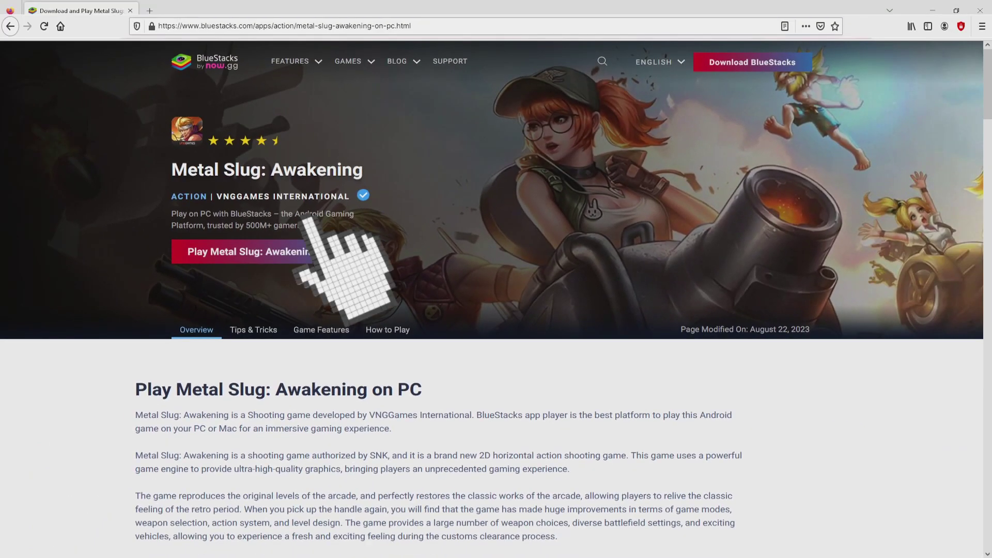
{"action": "left_click", "coordinate": [315, 251]}
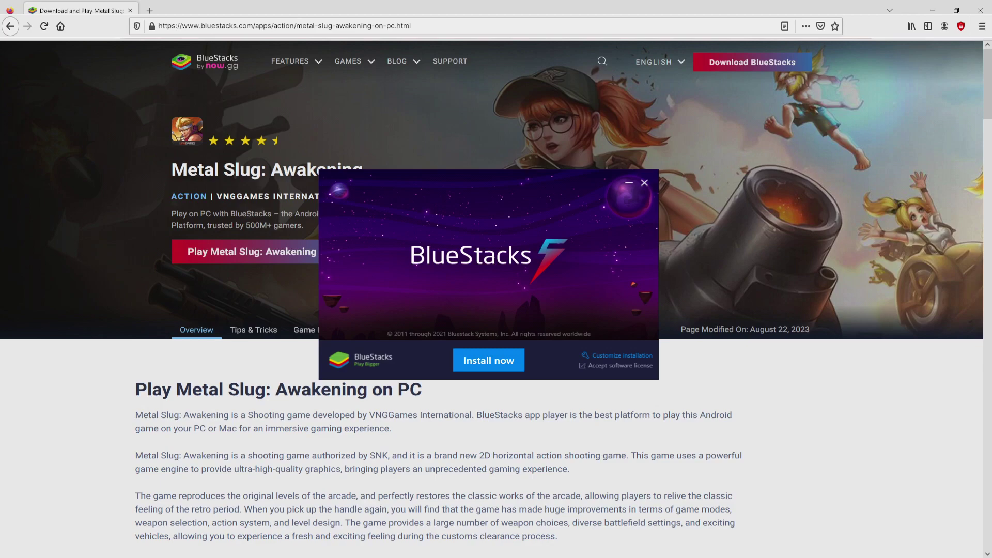
- Show the desktop, check the installer's custom data path options, and install BlueStacks with the default settings
{"action": "key", "text": "super+d"}
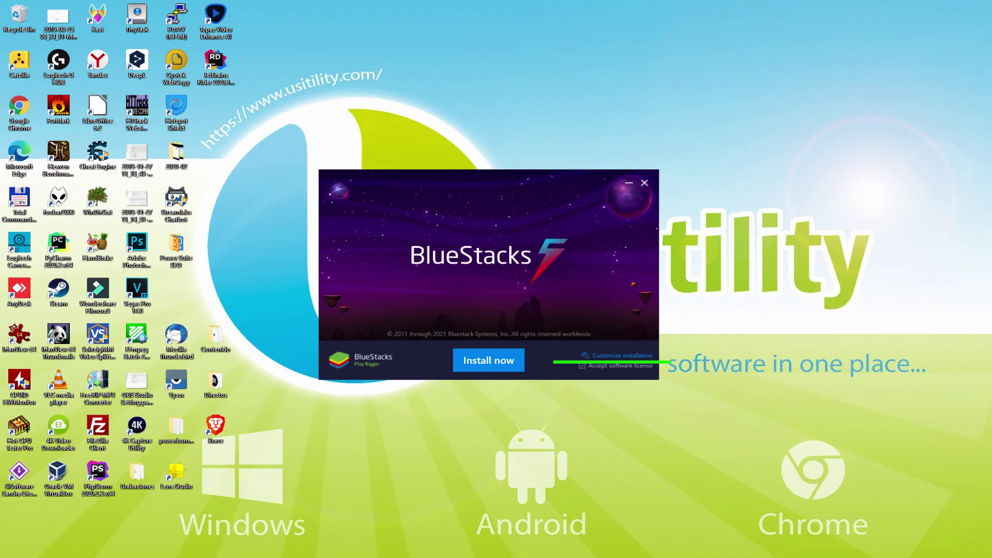
{"action": "left_click", "coordinate": [609, 353]}
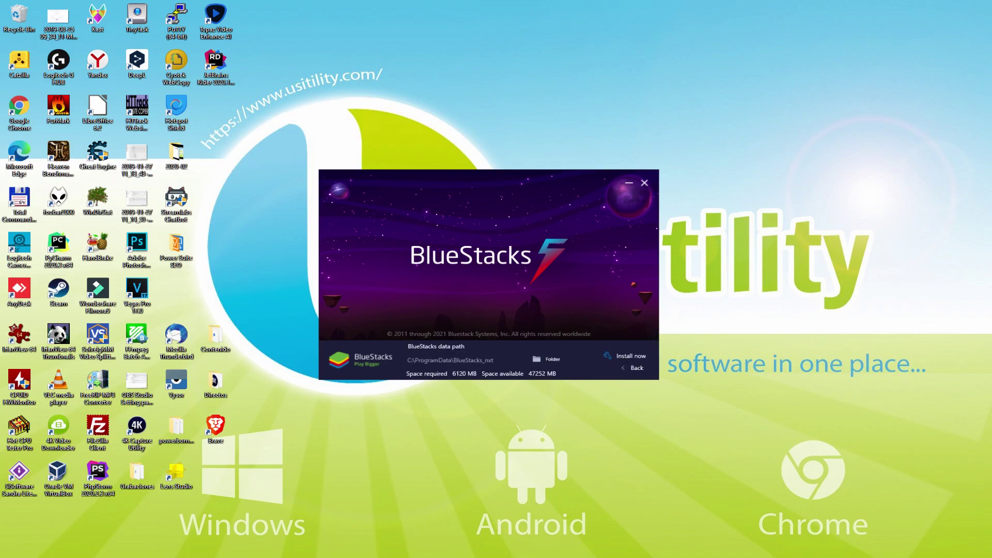
{"action": "left_click", "coordinate": [628, 367]}
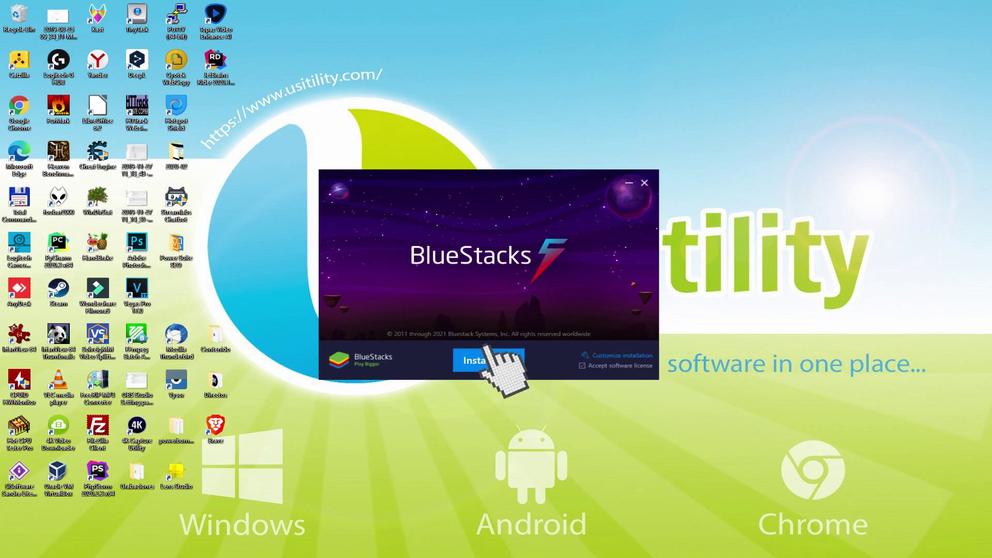
{"action": "left_click", "coordinate": [489, 360]}
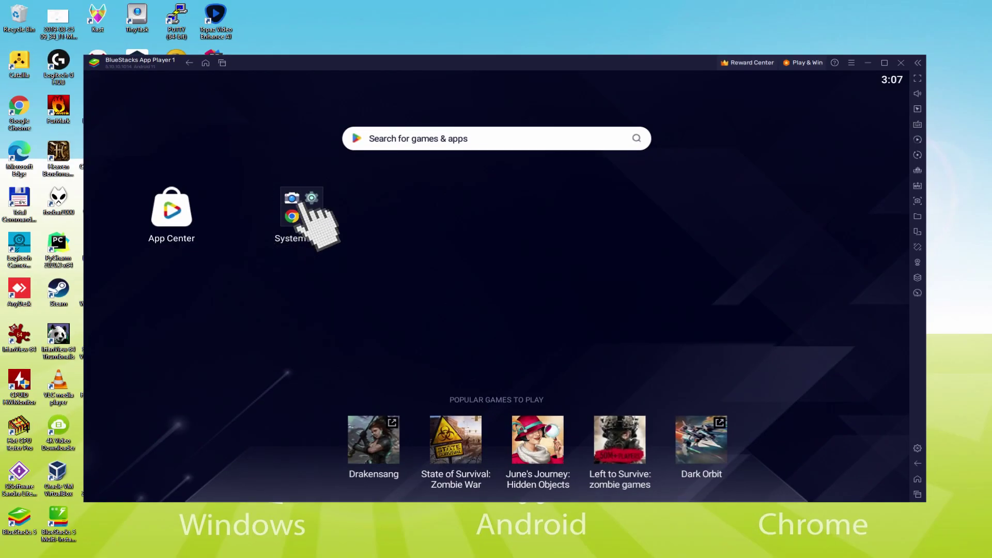
- Open the Play Store from the system apps in BlueStacks and start the Google account sign-in
{"action": "left_click", "coordinate": [136, 227]}
{"action": "left_click", "coordinate": [565, 264]}
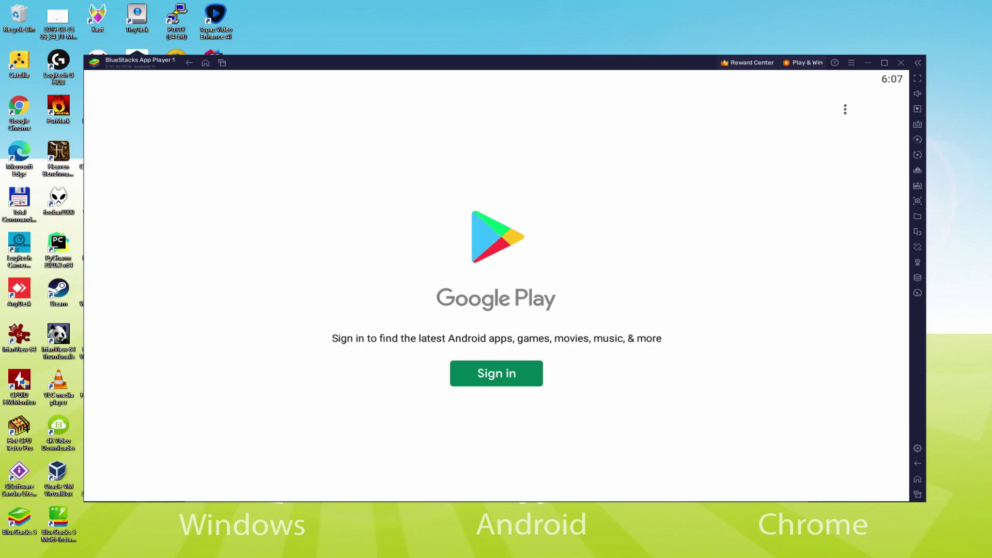
{"action": "left_click", "coordinate": [496, 373]}
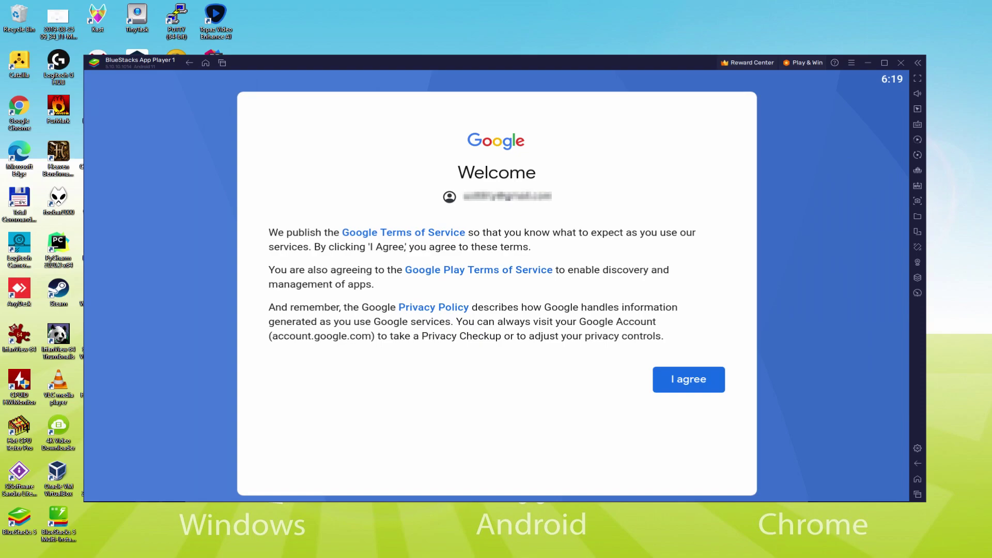
- Agree to the Google terms of service and accept the Google services with Google Drive backup turned off
{"action": "left_click", "coordinate": [688, 380]}
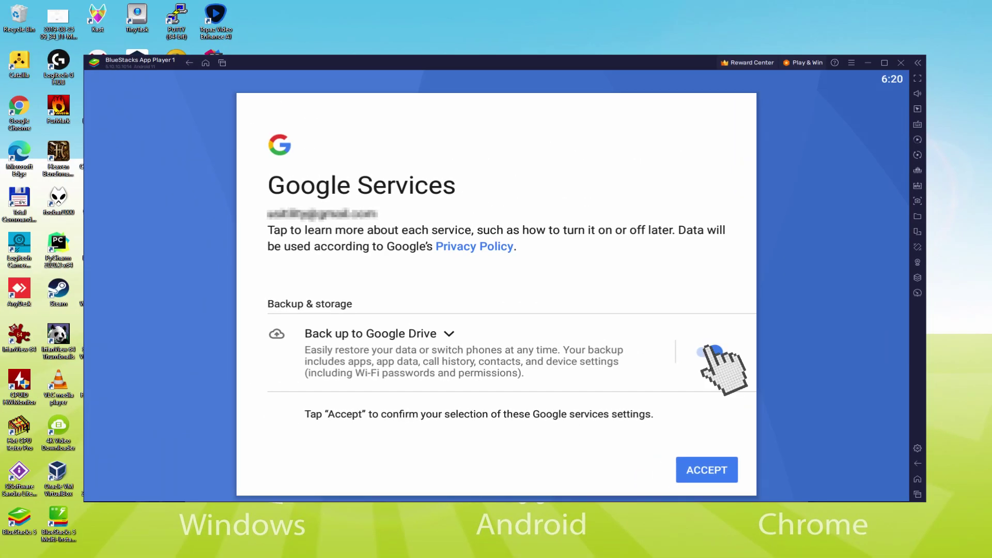
{"action": "left_click", "coordinate": [710, 352]}
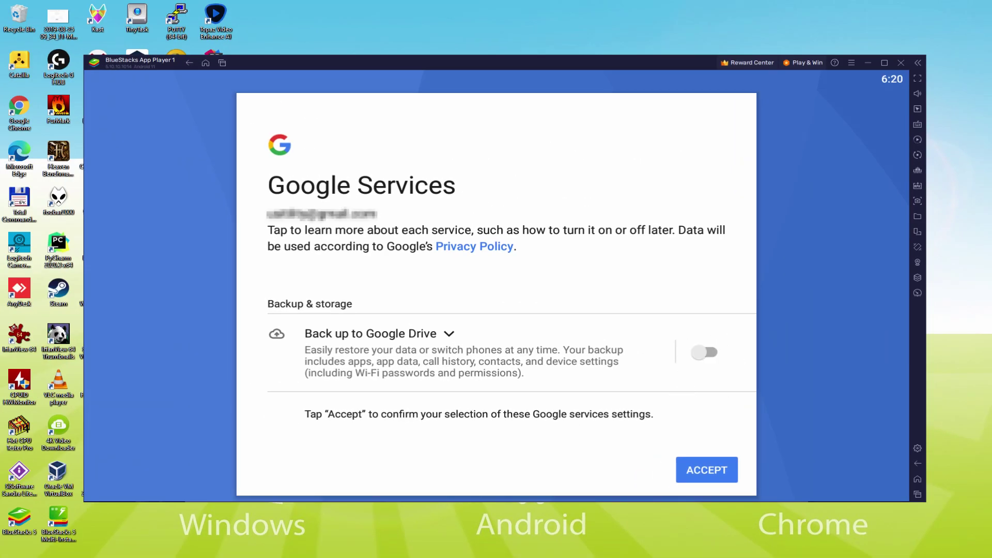
{"action": "left_click", "coordinate": [707, 470]}
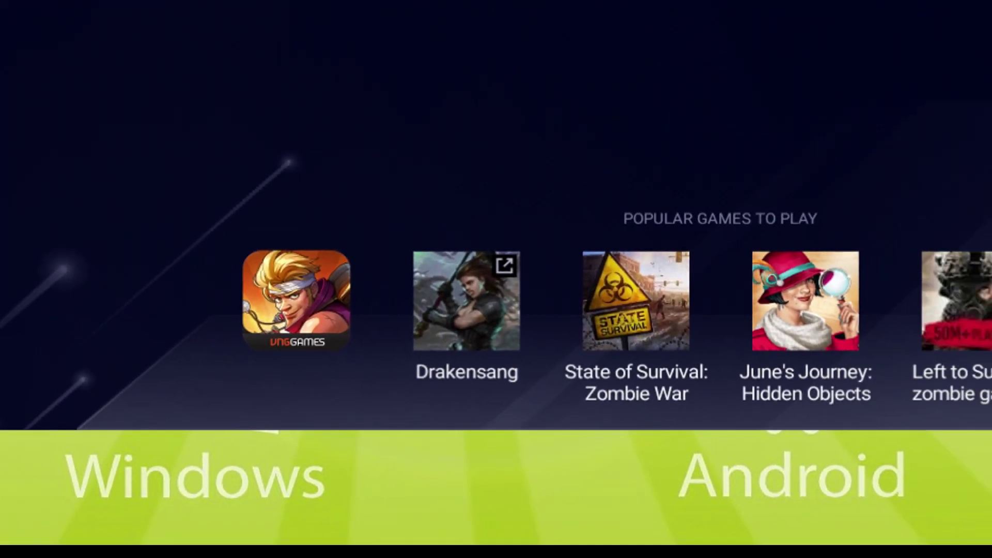
- Open the Google Play page of Metal Slug: Awakening from the home screen and install the game
{"action": "left_click", "coordinate": [288, 430]}
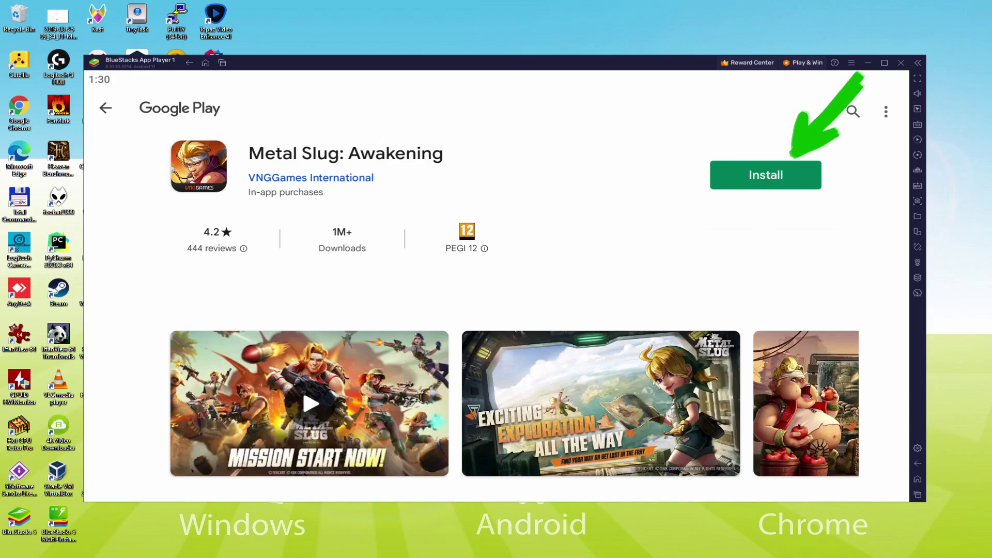
{"action": "left_click", "coordinate": [790, 173]}
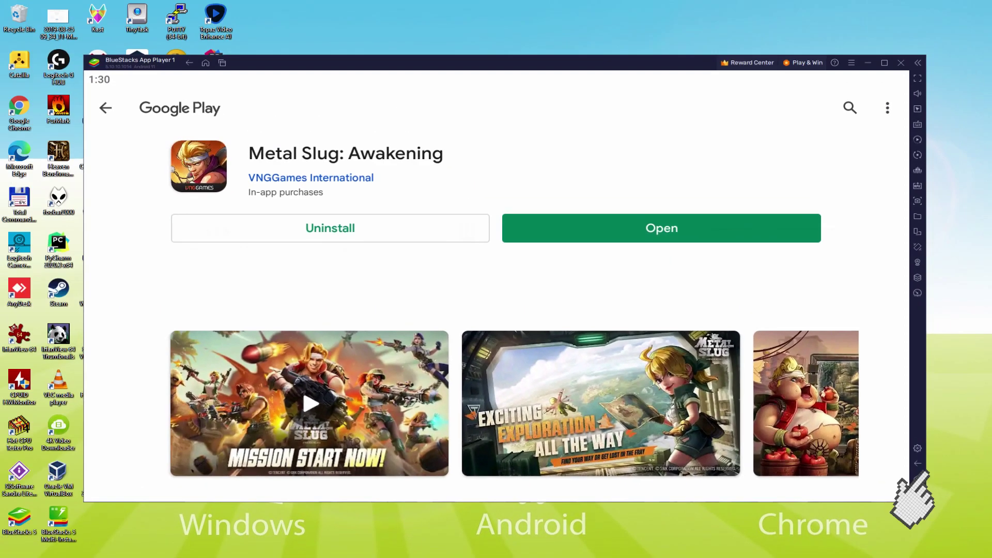
- Return to the BlueStacks home screen, launch Metal Slug: Awakening and skip the intro video
{"action": "left_click", "coordinate": [917, 478]}
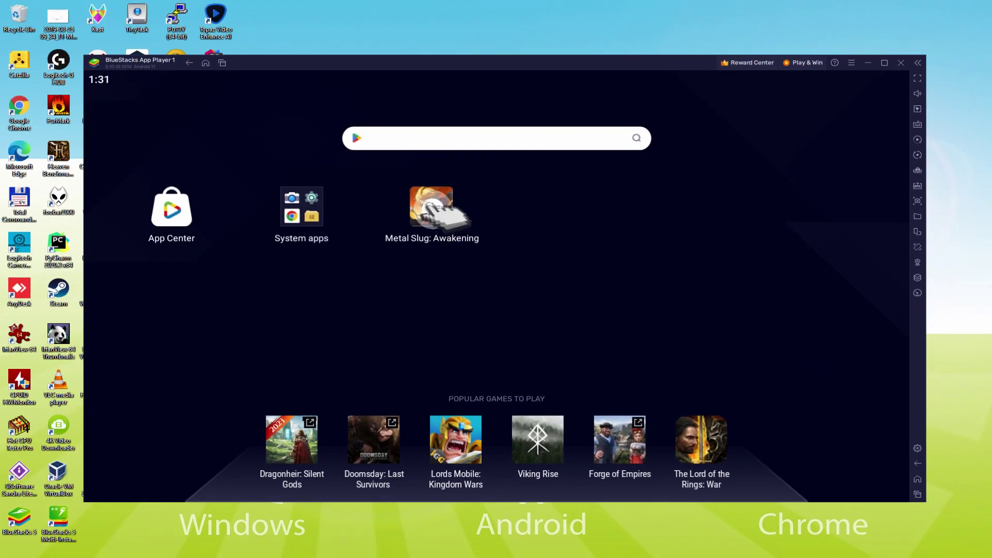
{"action": "left_click", "coordinate": [426, 202]}
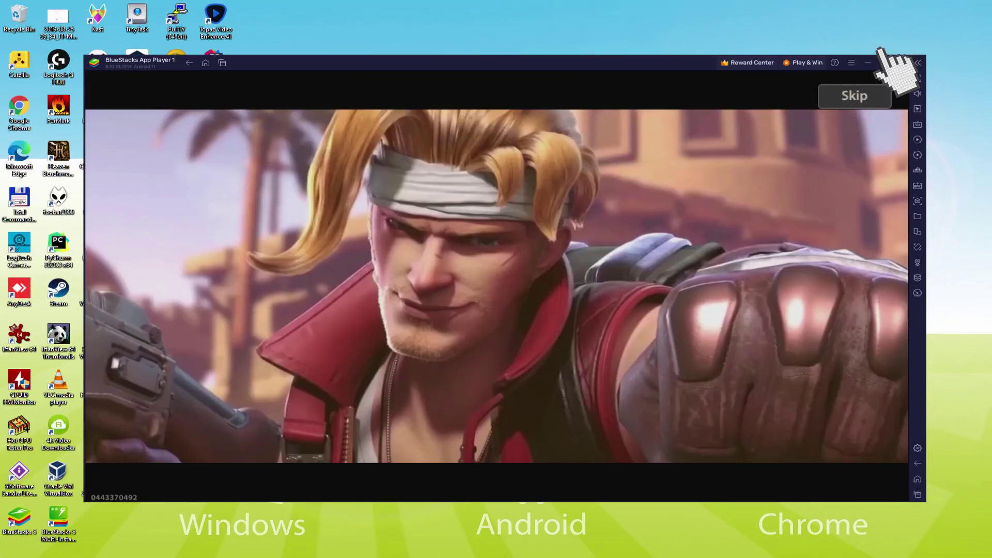
{"action": "left_click", "coordinate": [872, 70]}
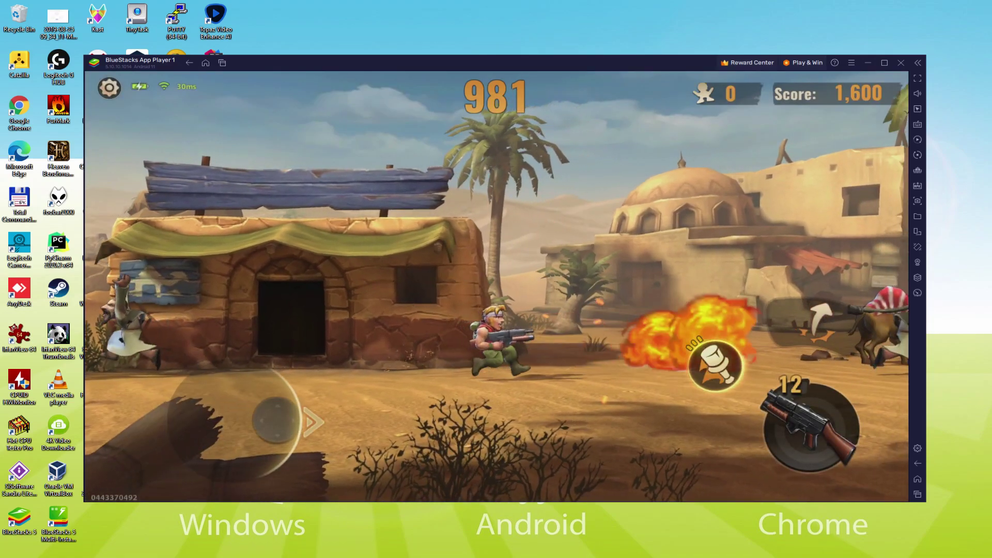
- Advance the character through the desert village, fighting the soldiers and paratroopers on the way to the rocket towers
{"action": "key", "text": "d"}
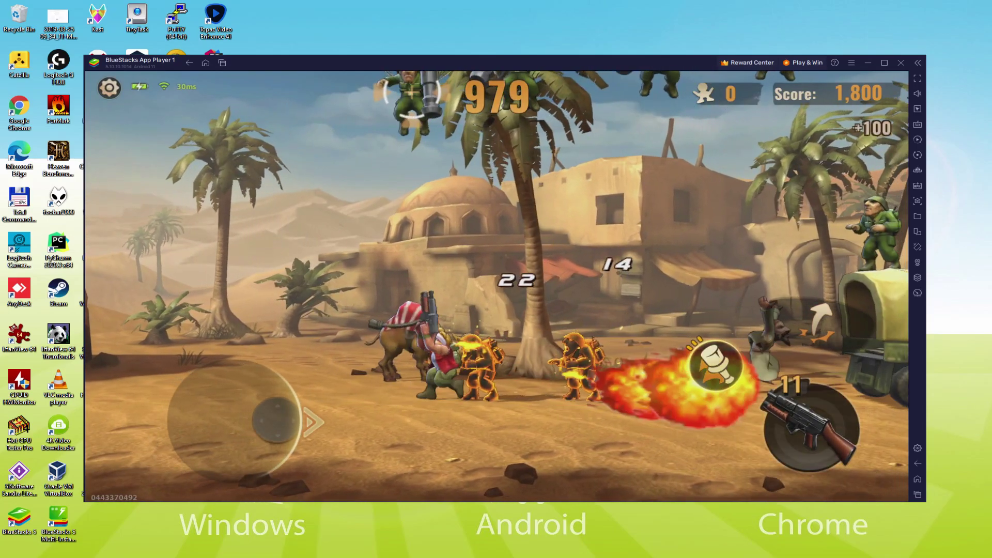
{"action": "key", "text": "d"}
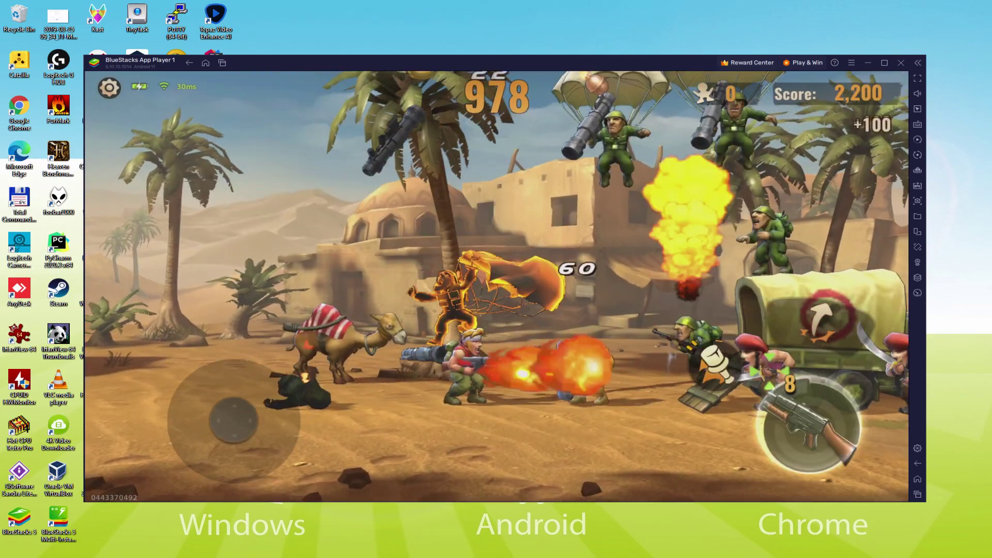
{"action": "key", "text": "a"}
{"action": "key", "text": "d"}
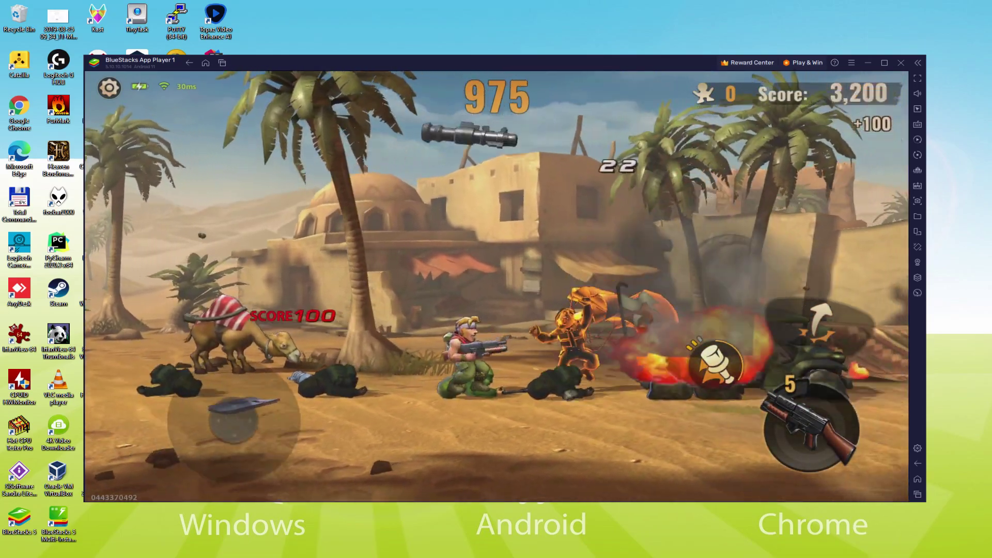
{"action": "key", "text": "d"}
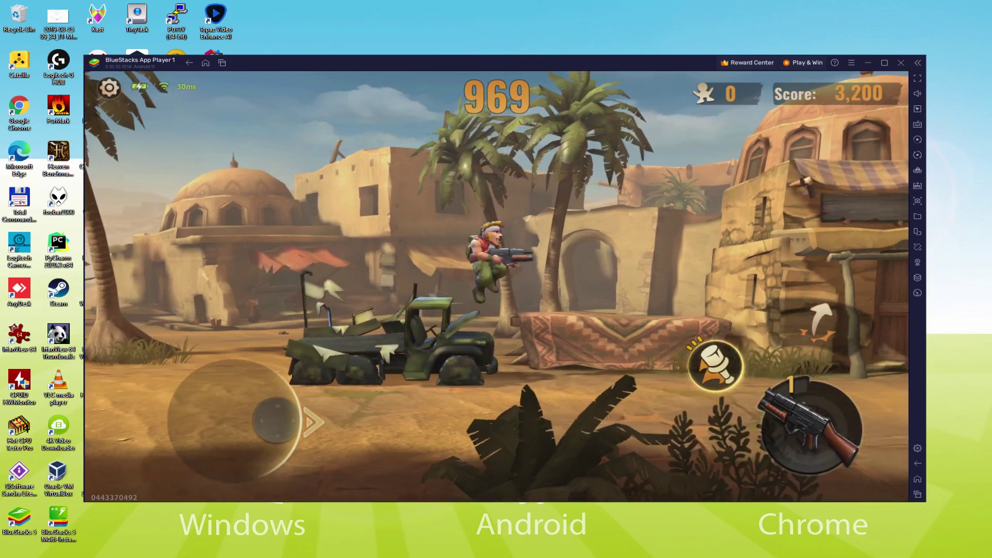
{"action": "key", "text": "d"}
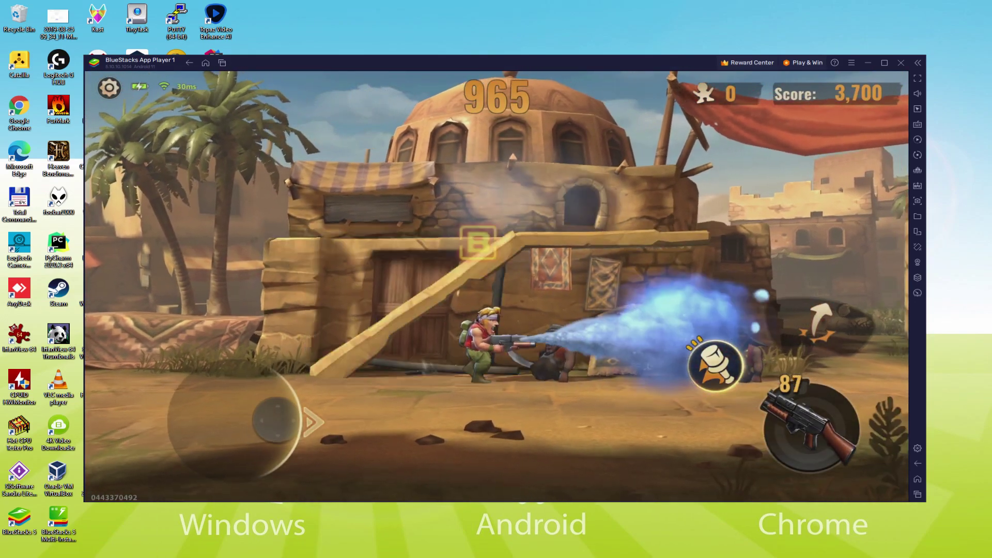
{"action": "key", "text": "d"}
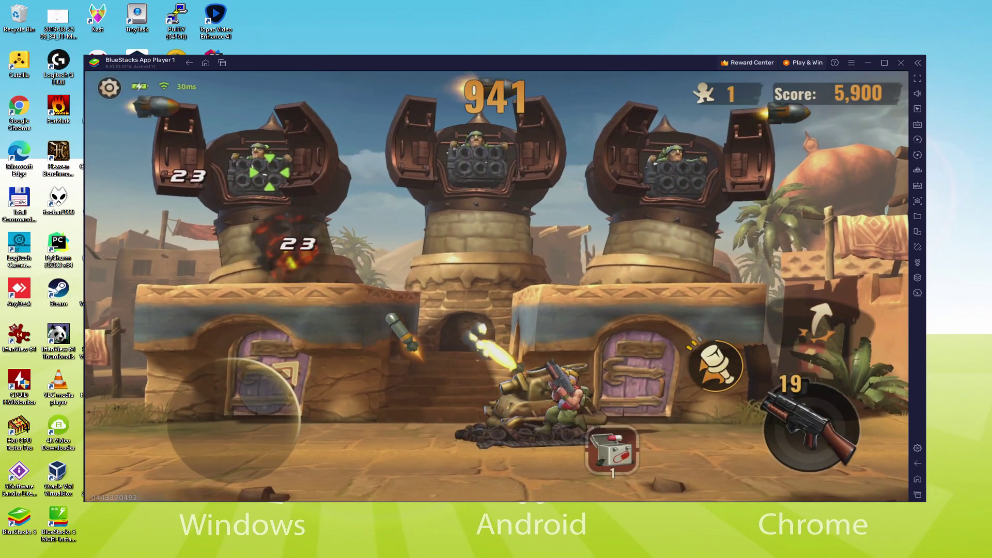
- Destroy the three rocket towers, moving back and forth to dodge missiles, and gather the dropped items
{"action": "key", "text": "a"}
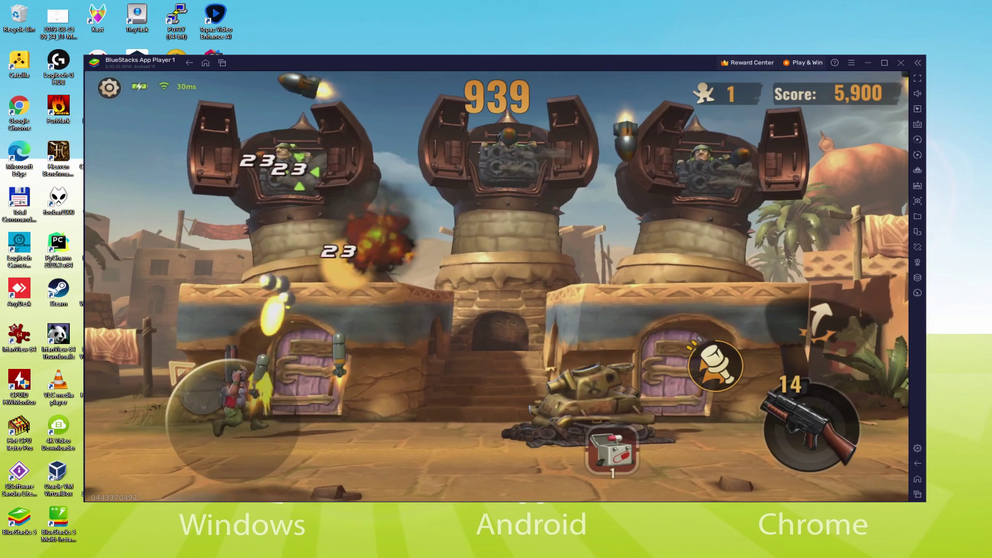
{"action": "key", "text": "d"}
{"action": "key", "text": "a"}
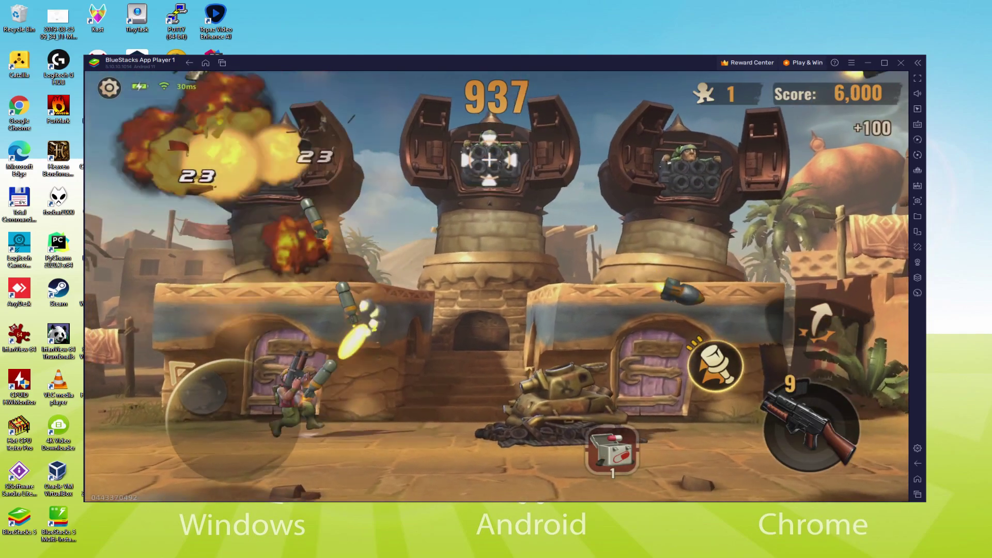
{"action": "key", "text": "d"}
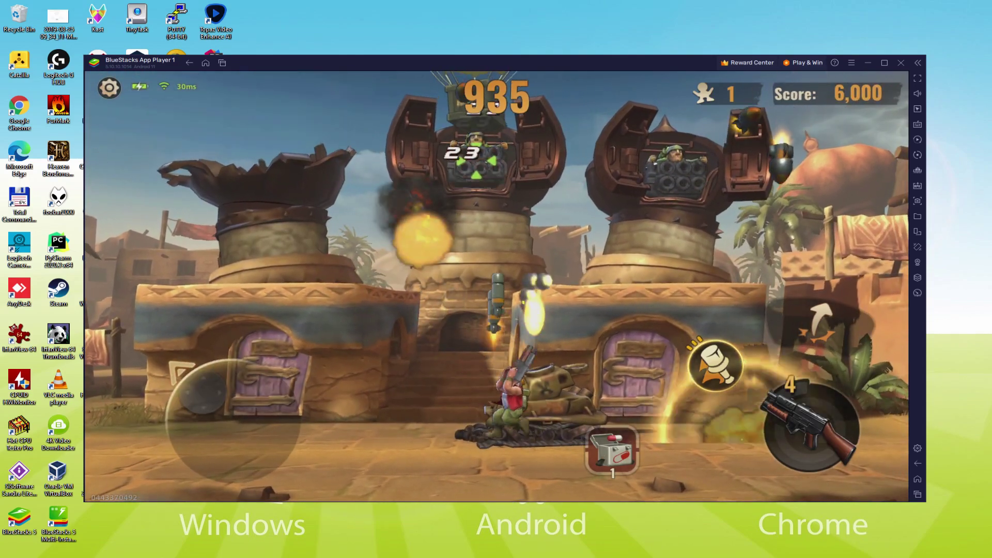
{"action": "key", "text": "d"}
{"action": "key", "text": "a"}
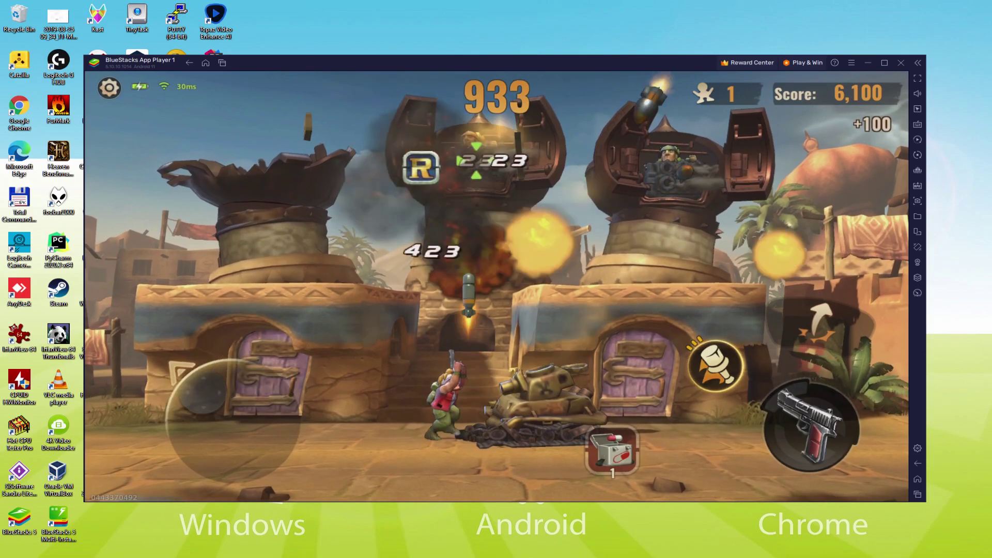
{"action": "key", "text": "d"}
{"action": "key", "text": "d"}
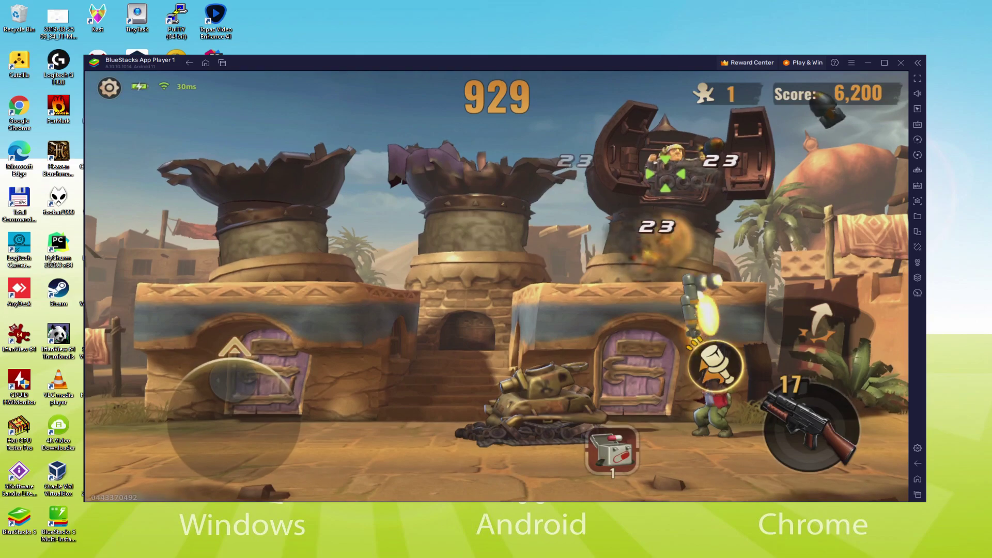
{"action": "key", "text": "j"}
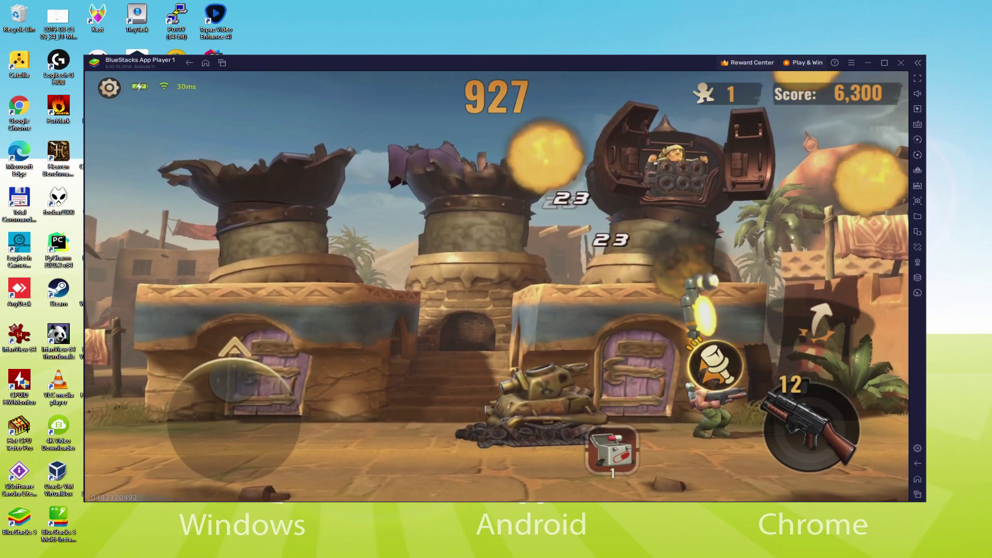
{"action": "key", "text": "j"}
{"action": "key", "text": "j"}
{"action": "key", "text": "j"}
{"action": "key", "text": "a"}
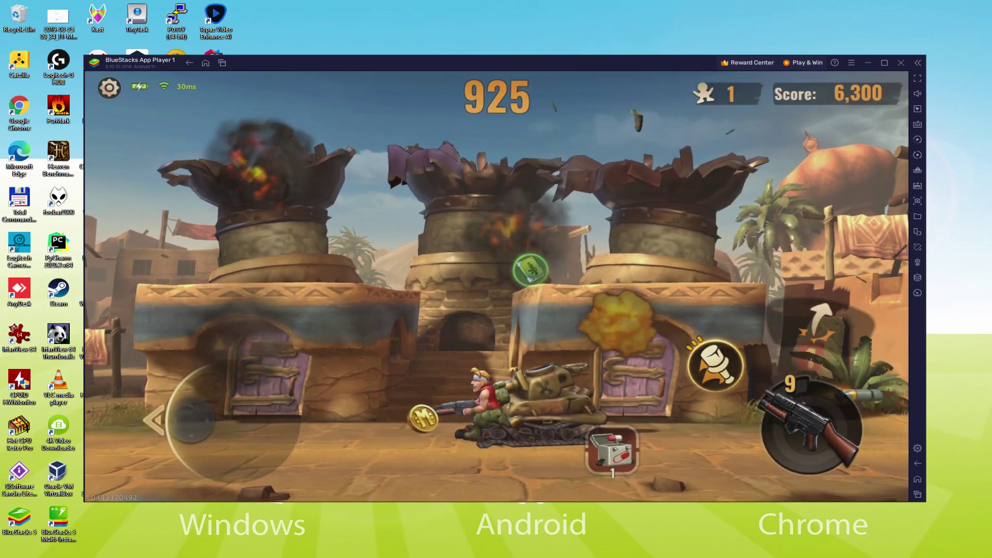
{"action": "key", "text": "a"}
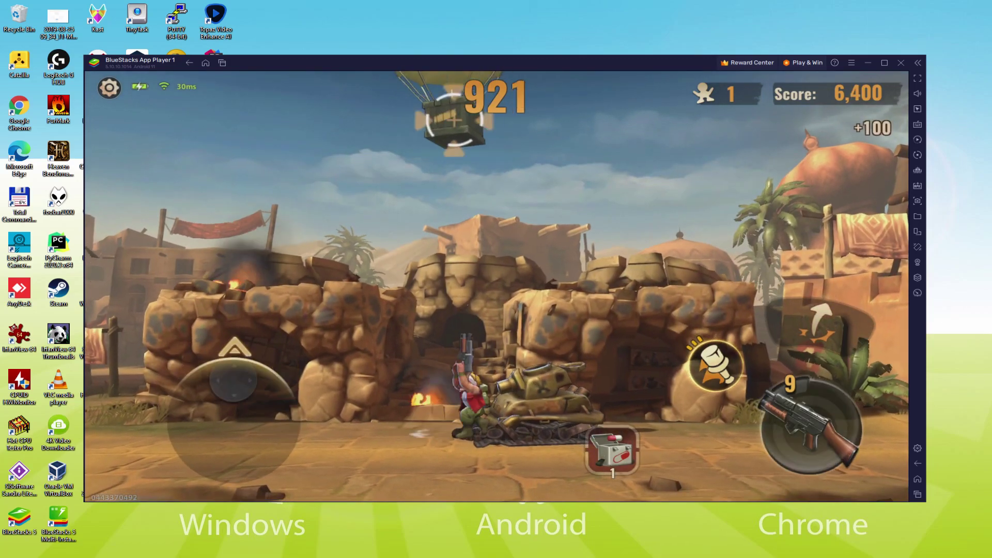
- Shoot down the balloon-carried supply crate and pick up the R weapon power-up beside the wrecked tank
{"action": "key", "text": "j"}
{"action": "key", "text": "j"}
{"action": "key", "text": "j"}
{"action": "key", "text": "a"}
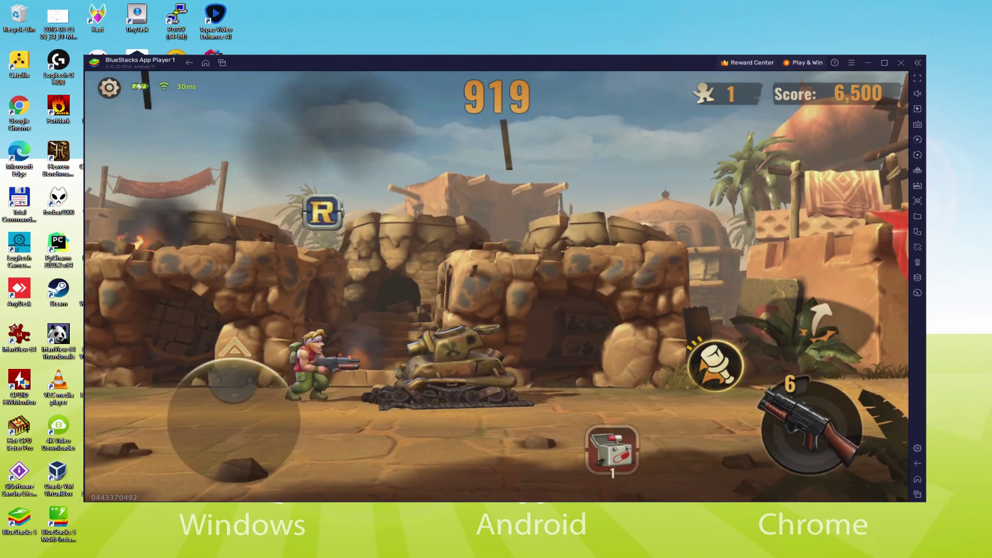
{"action": "key", "text": "k"}
{"action": "key", "text": "d"}
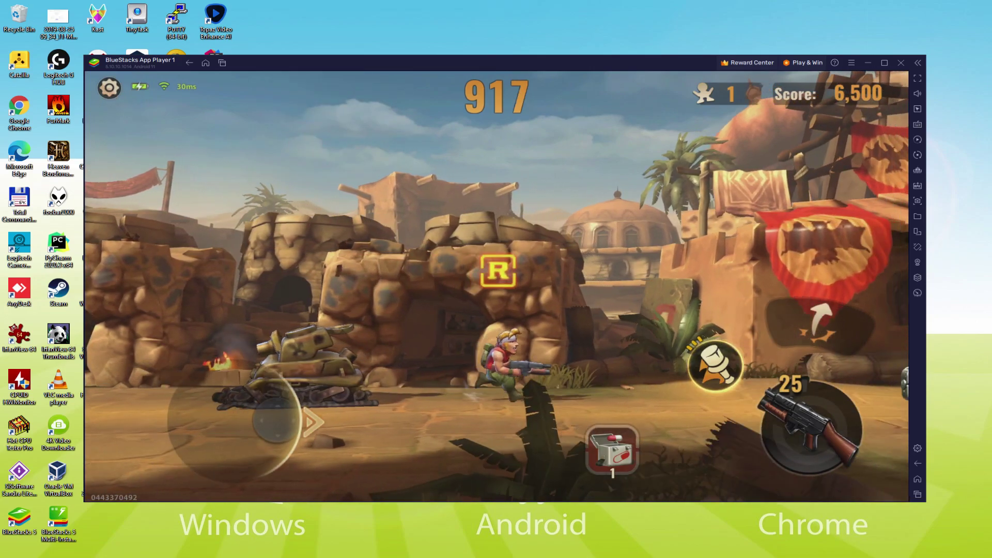
- Advance to the wooden bridge, free the prisoner for the L power-up and fire at the sword-wielding soldiers
{"action": "key", "text": "a"}
{"action": "key", "text": "j"}
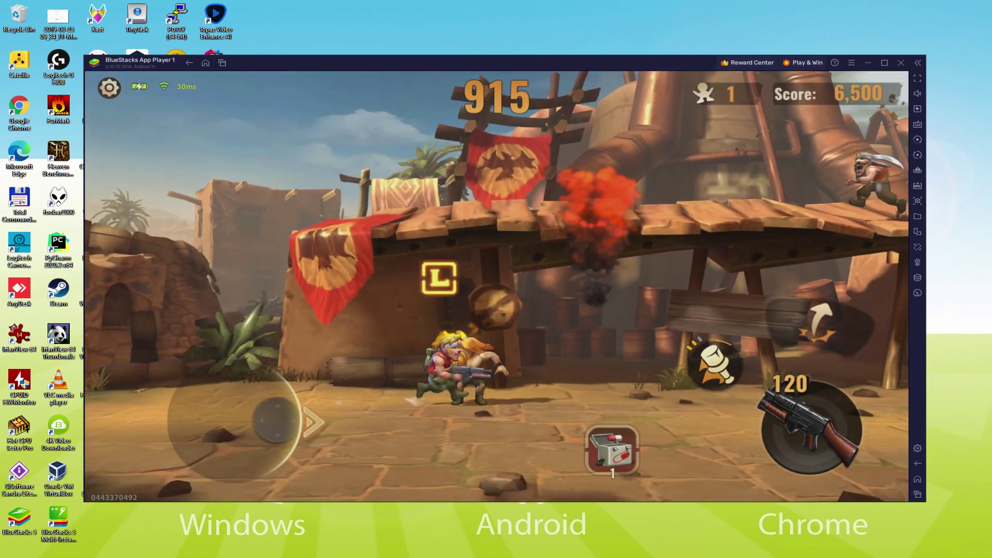
{"action": "key", "text": "d"}
{"action": "key", "text": "j"}
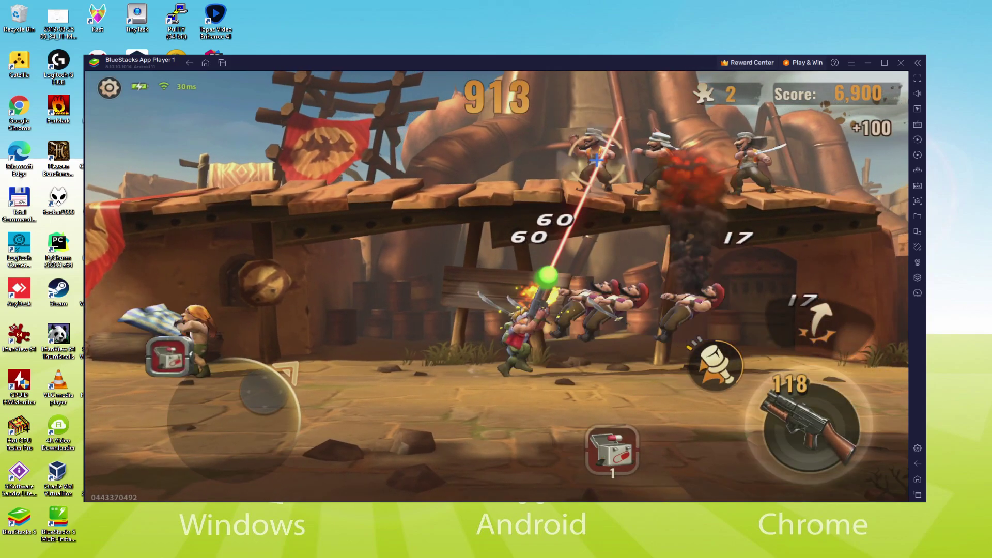
{"action": "key", "text": "j"}
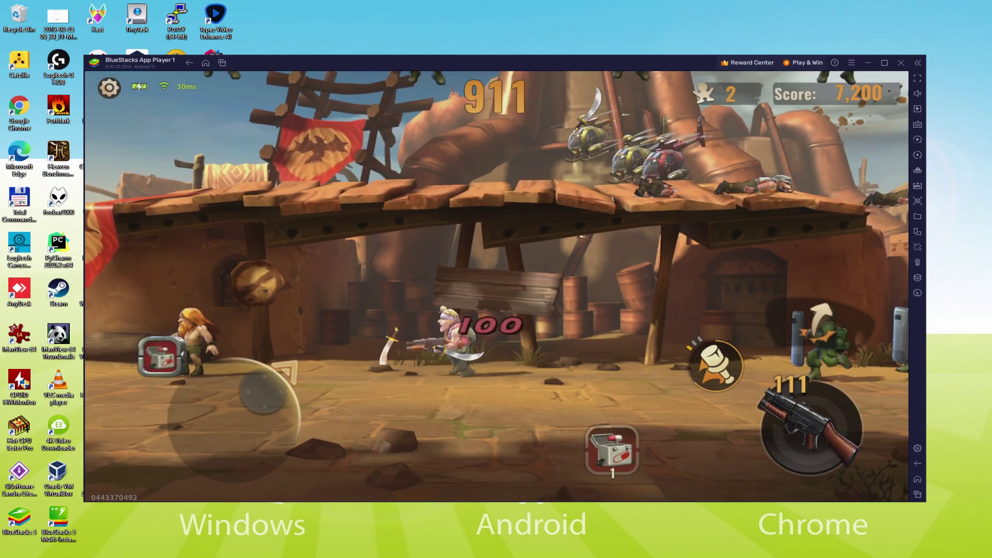